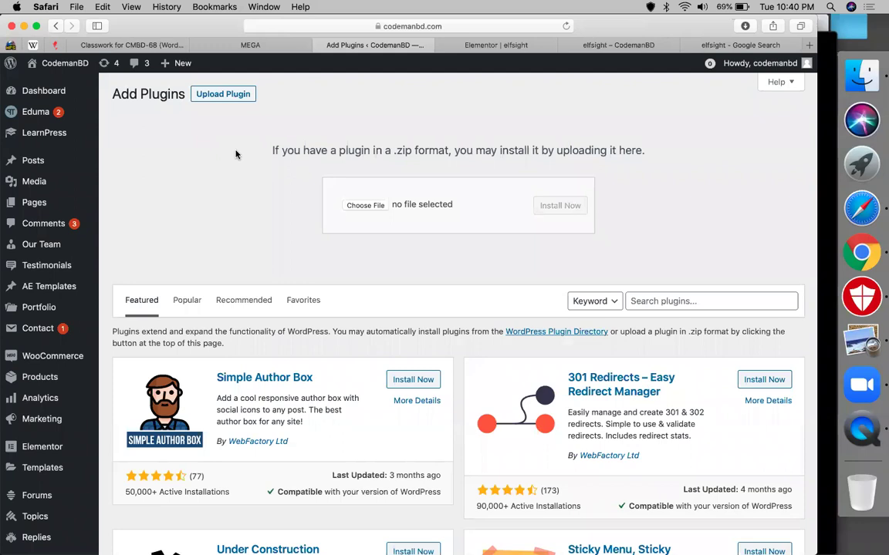
# Step: Attach elfsight-social-media-icons-cc.zip from the Downloads folder to the plugin upload form
pyautogui.click(365, 205)
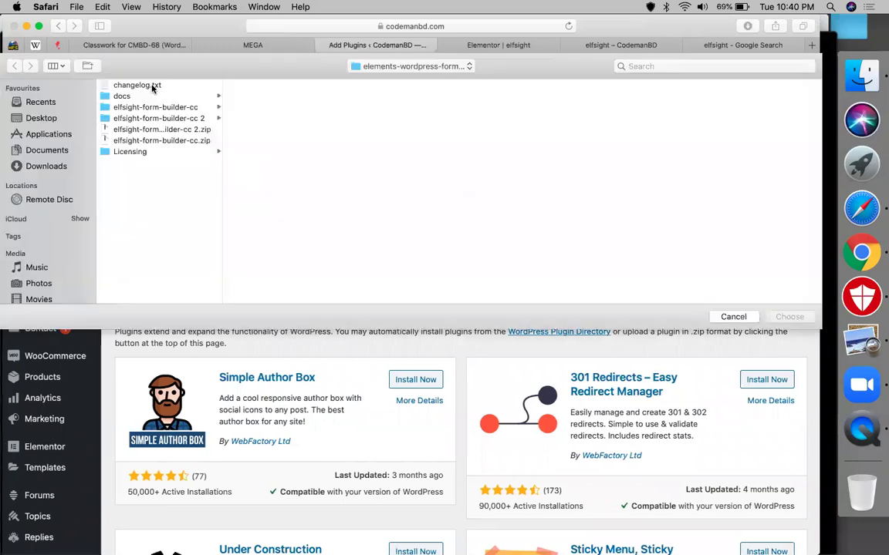
pyautogui.click(435, 68)
pyautogui.click(141, 152)
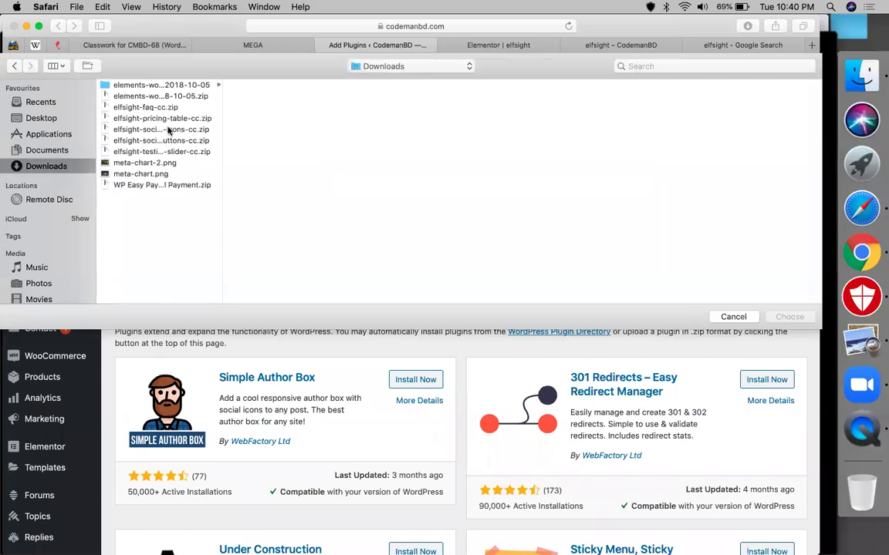
pyautogui.click(168, 131)
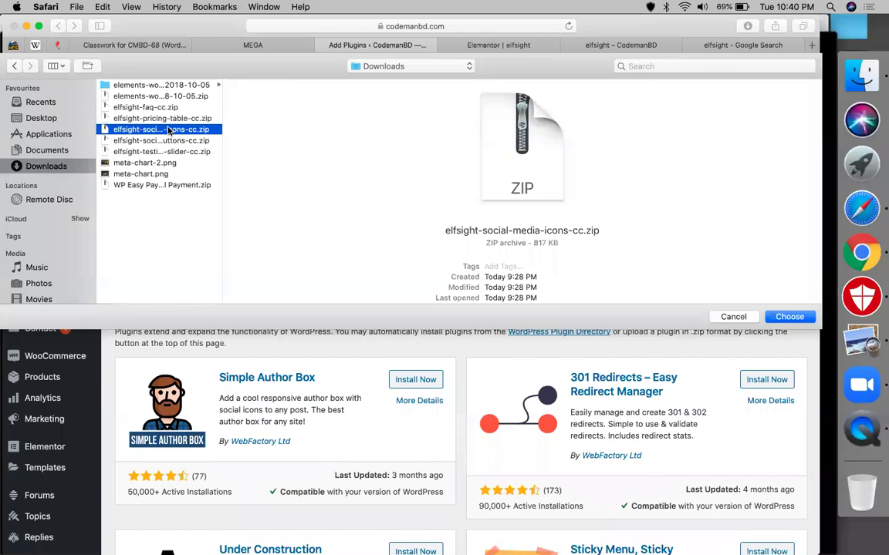
pyautogui.press('Return')
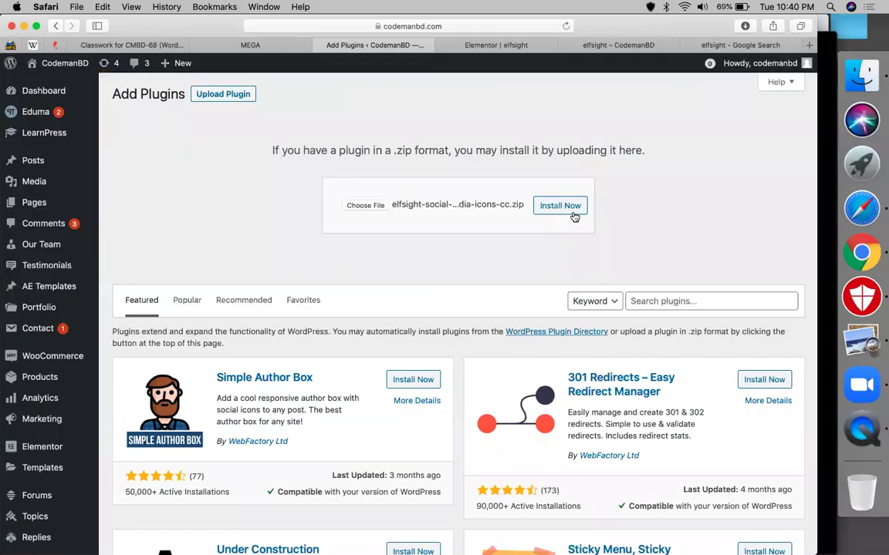
# Step: Install the elfsight-social-media-icons-cc.zip package and activate the plugin
pyautogui.click(560, 206)
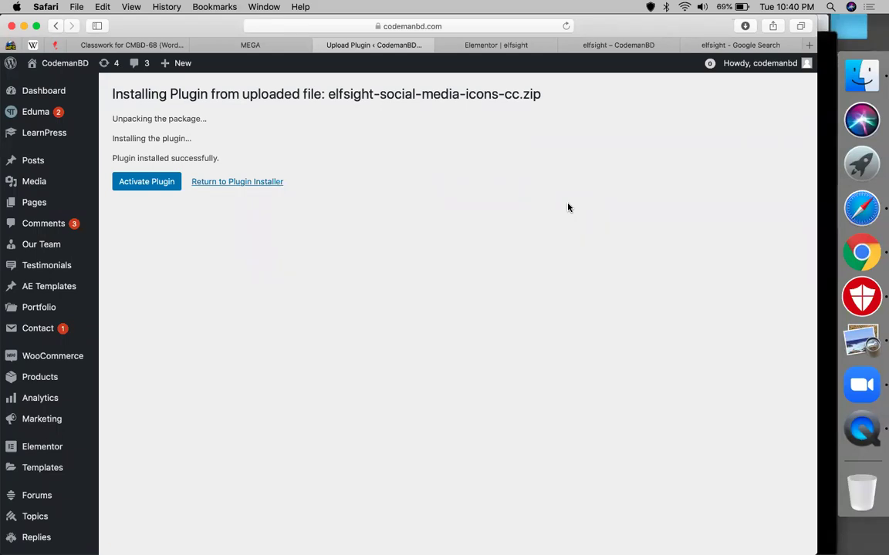
pyautogui.click(124, 183)
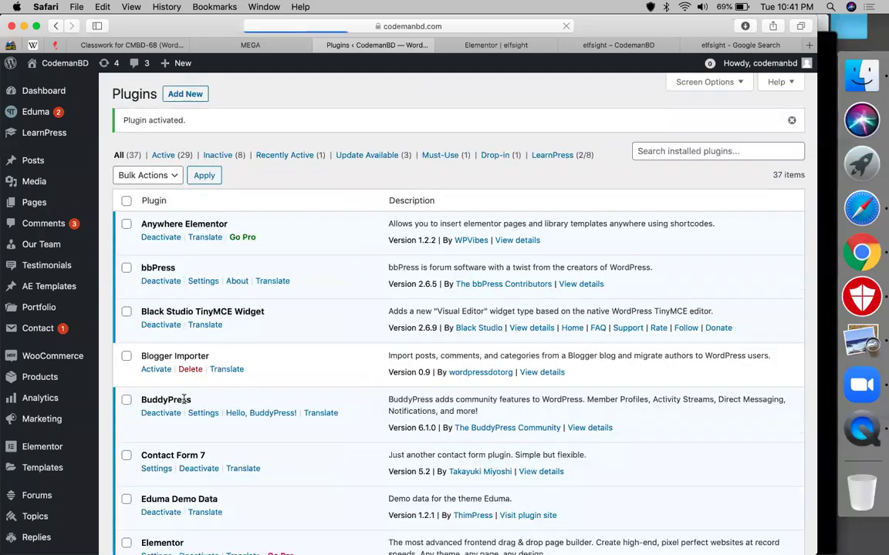
# Step: Open the Social Media Icons entry from the admin sidebar
pyautogui.scroll(-10, 6, 421)
pyautogui.scroll(-10, 7, 392)
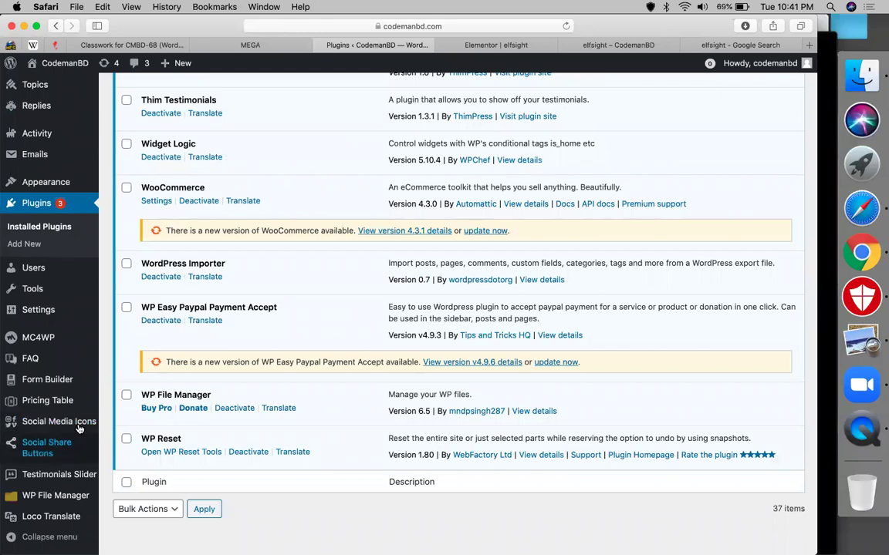
pyautogui.click(78, 428)
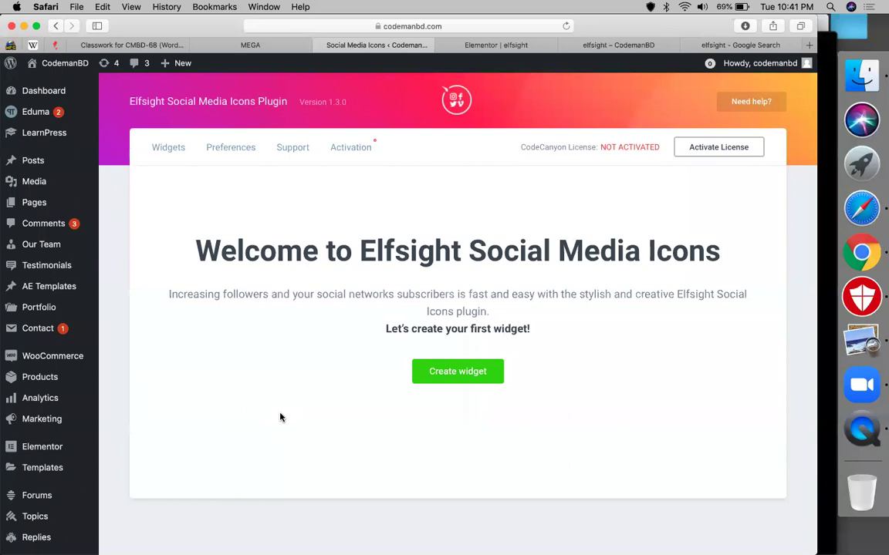
# Step: Create a new social icons widget named 'social media'
pyautogui.click(448, 373)
pyautogui.click(408, 363)
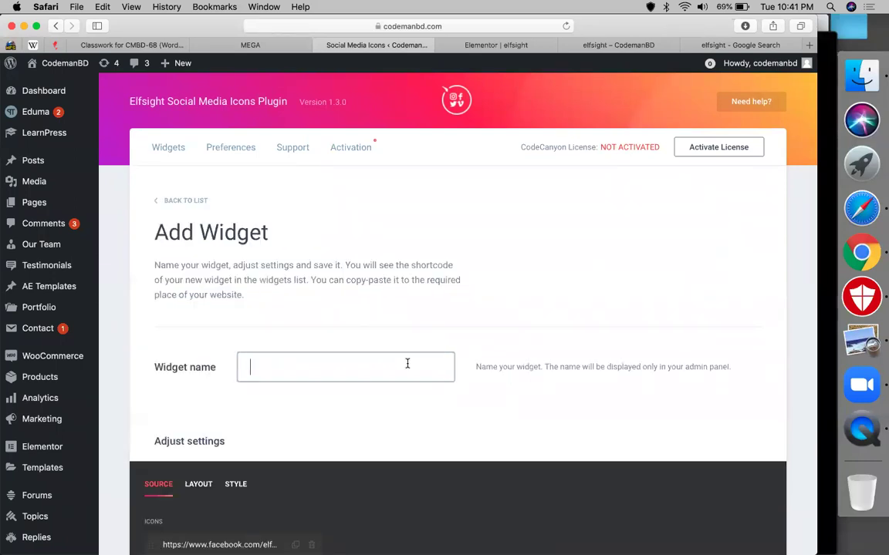
pyautogui.write('social media')
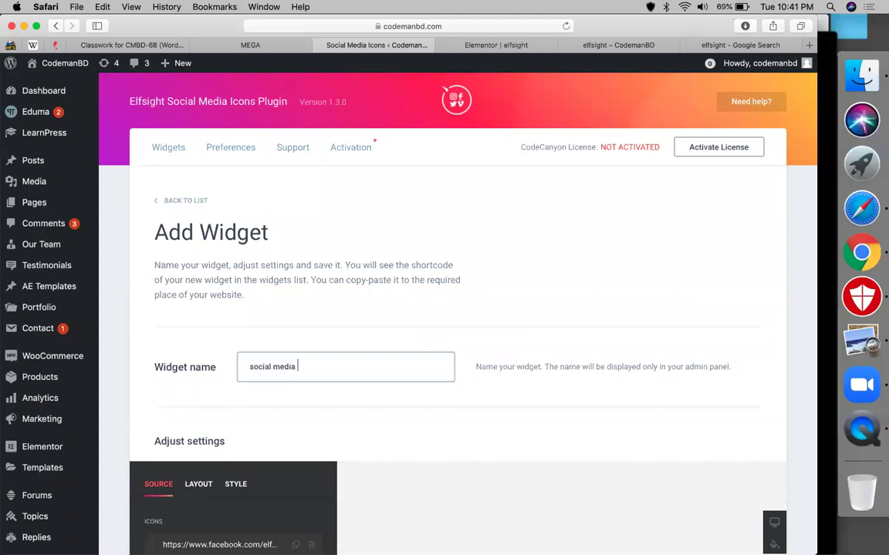
pyautogui.scroll(-10, 511, 323)
pyautogui.scroll(3, 212, 254)
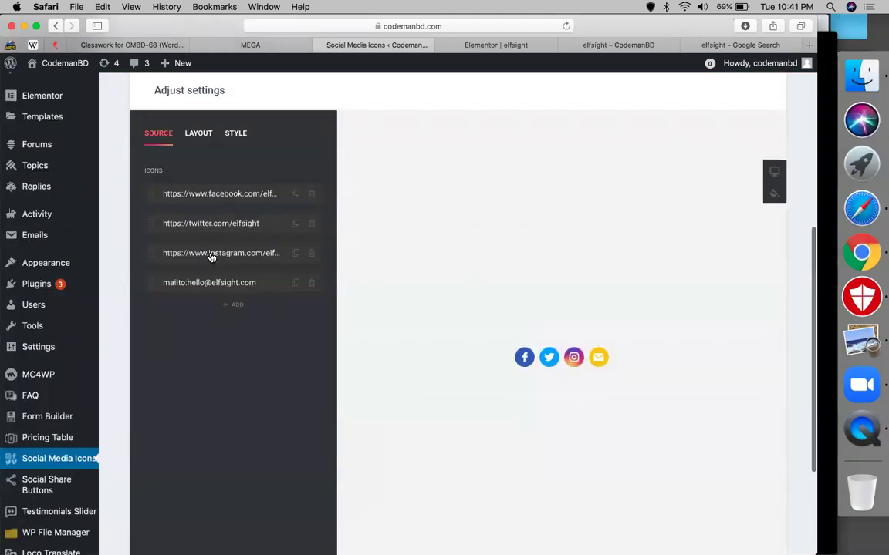
# Step: Change the Facebook icon's link to facebook.com/codemanbd
pyautogui.click(235, 219)
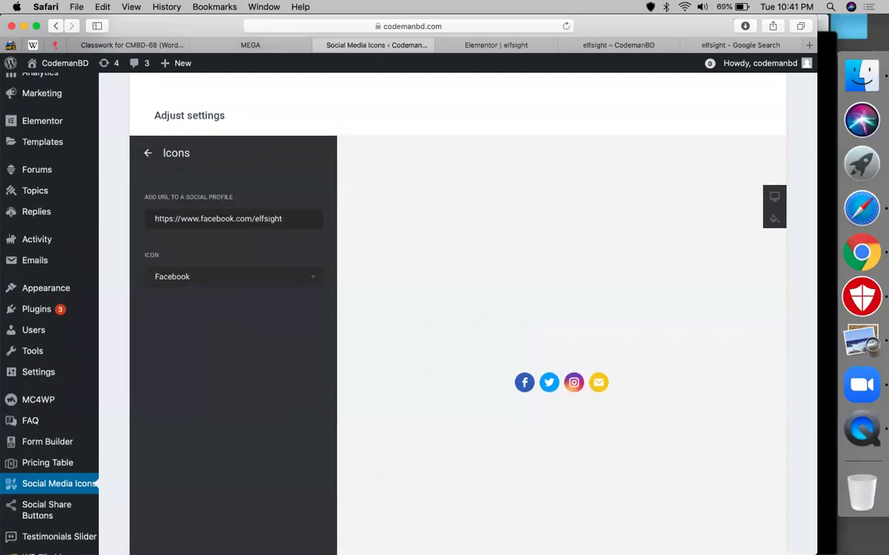
pyautogui.hotkey('shift', 'Left')
pyautogui.hotkey('shift', 'Left')
pyautogui.hotkey('shift', 'Left')
pyautogui.hotkey('shift', 'Left')
pyautogui.hotkey('shift', 'Left')
pyautogui.hotkey('shift', 'Left')
pyautogui.hotkey('shift', 'Left')
pyautogui.write('codemanbd')
pyautogui.click(179, 165)
# Step: Delete the Twitter icon from the widget
pyautogui.click(312, 250)
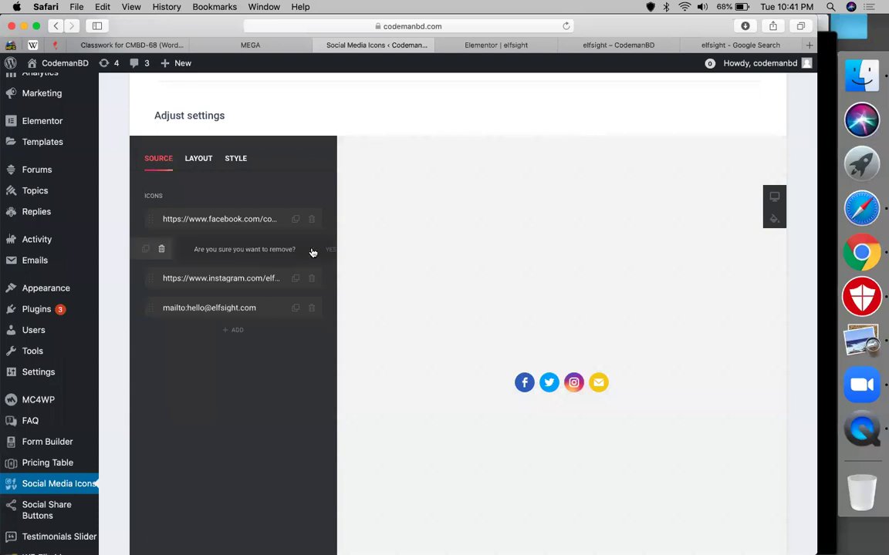
pyautogui.click(282, 252)
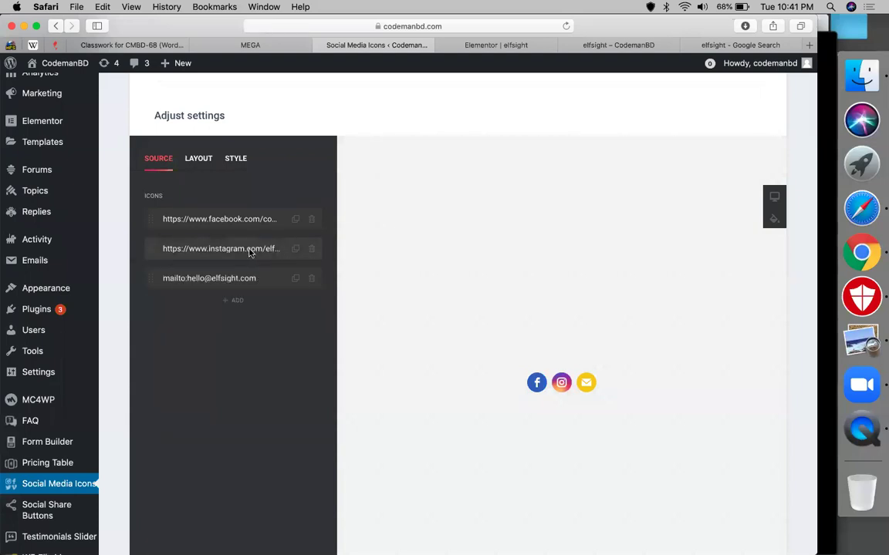
pyautogui.click(250, 250)
# Step: Change the Instagram icon's type to Behance
pyautogui.click(213, 277)
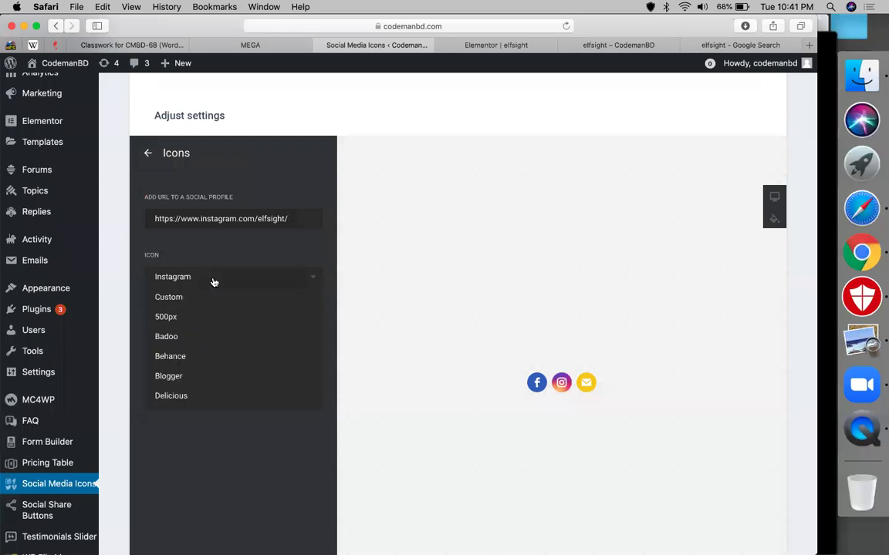
pyautogui.click(204, 277)
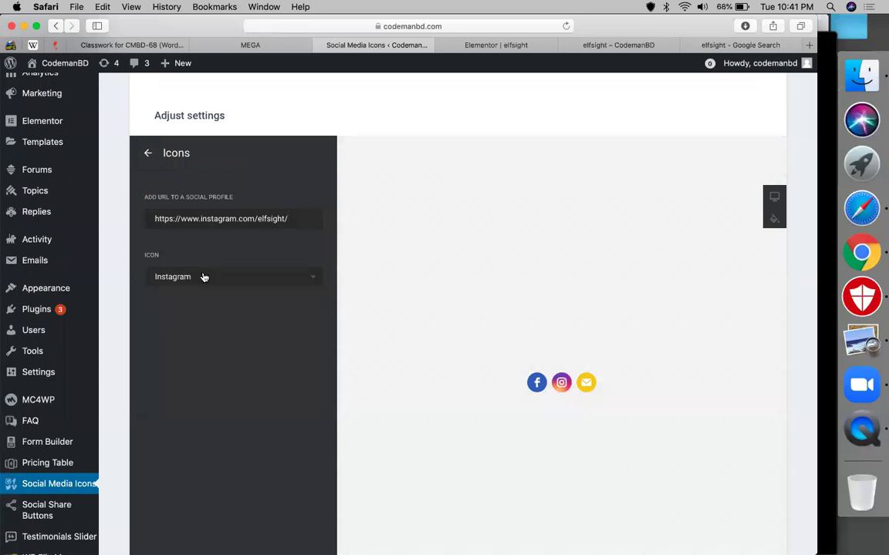
pyautogui.click(204, 277)
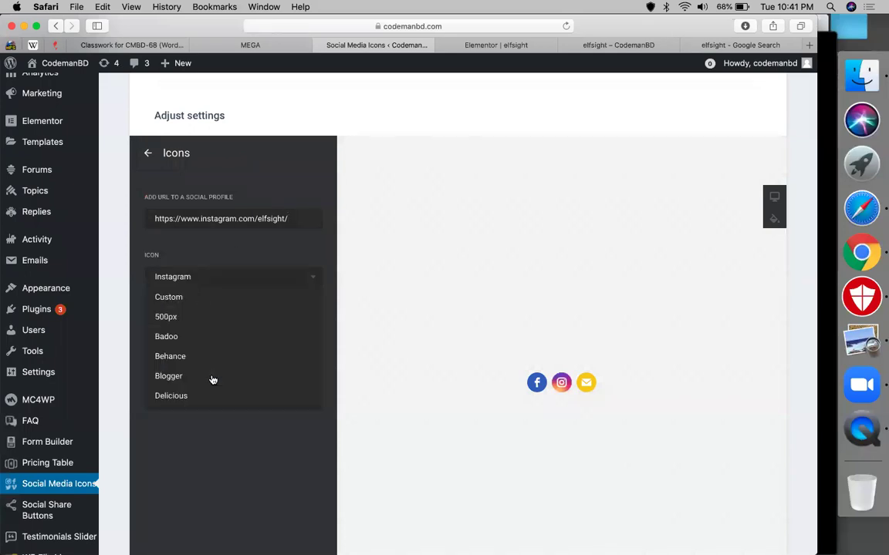
pyautogui.scroll(-2, 193, 351)
pyautogui.click(182, 328)
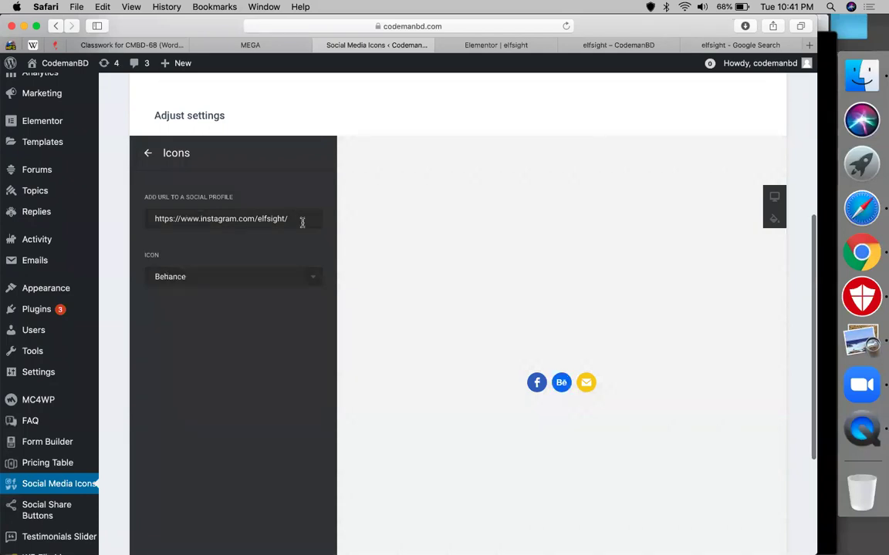
# Step: Replace the icon's Instagram link with the Behance profile URL on behance.net
pyautogui.moveTo(200, 220); pyautogui.dragTo(288, 220)
pyautogui.write('be')
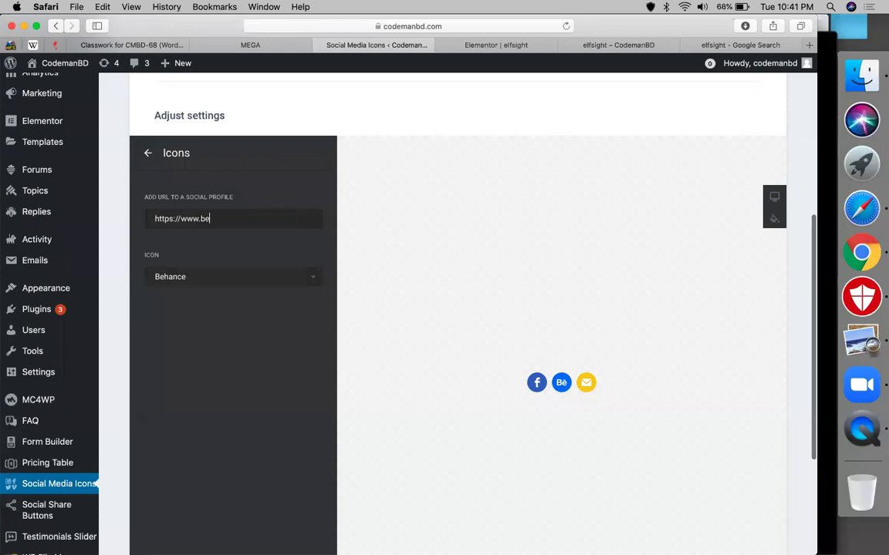
pyautogui.write('hance.net/minhazulasif')
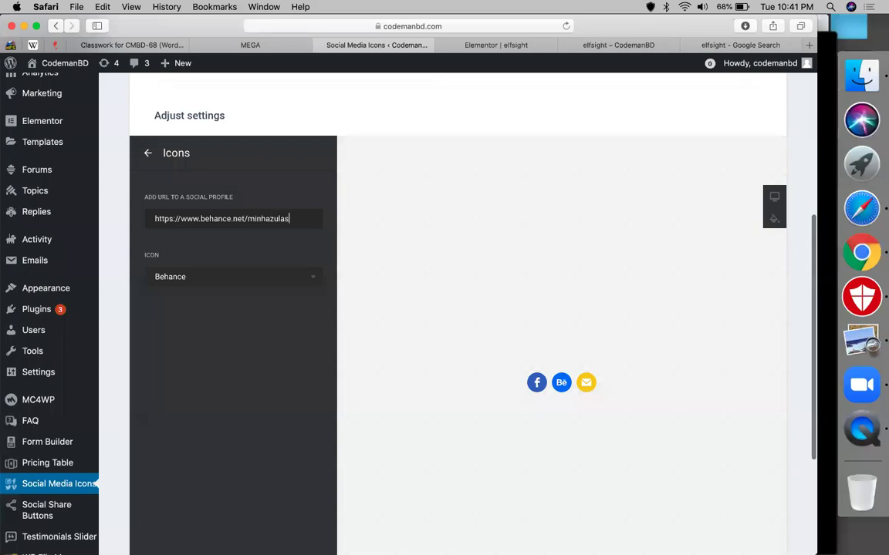
pyautogui.click(146, 153)
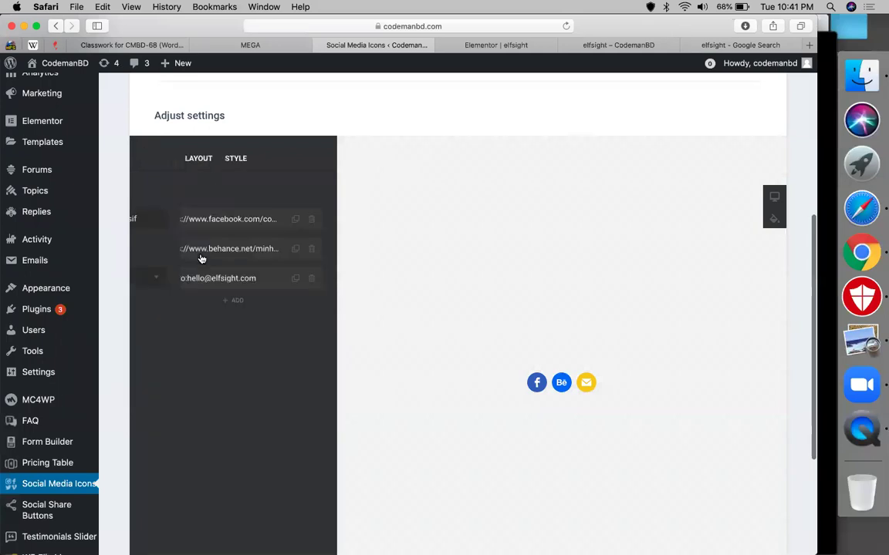
# Step: Replace the email icon's sample mailto address with the site's info mailbox address
pyautogui.click(234, 279)
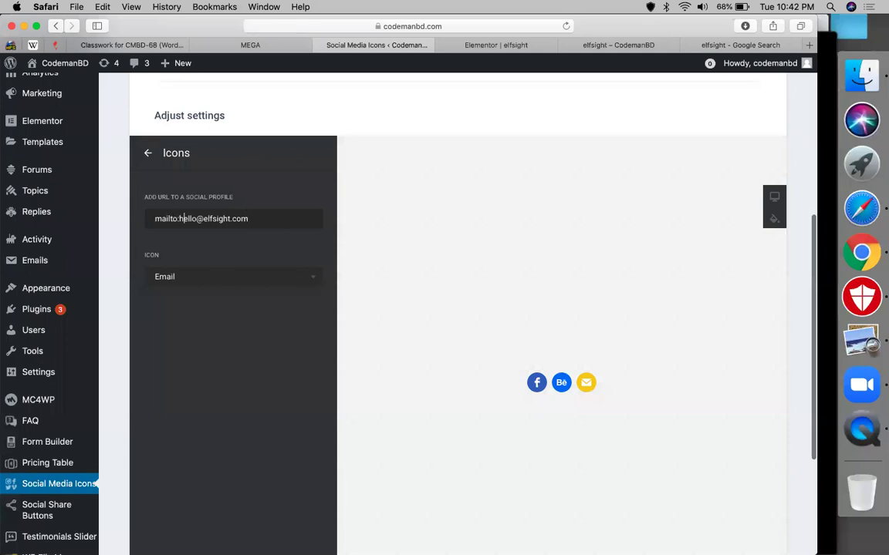
pyautogui.moveTo(179, 219); pyautogui.dragTo(248, 218)
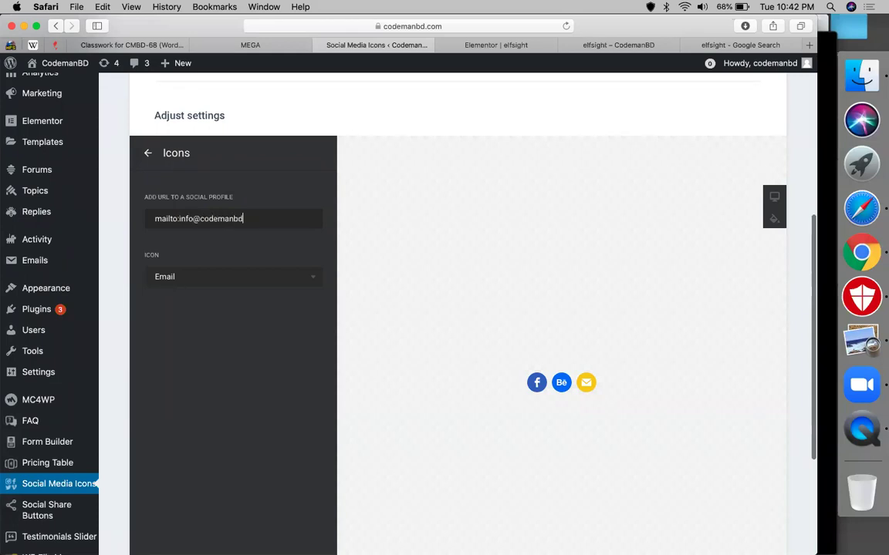
pyautogui.click(148, 153)
pyautogui.click(233, 301)
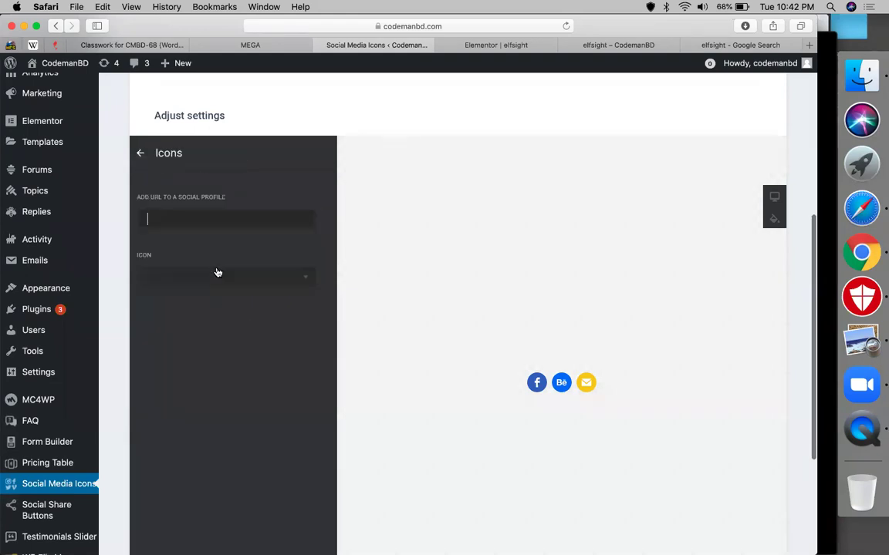
# Step: Check the email icon's link in the preview and its settings
pyautogui.click(218, 278)
pyautogui.scroll(-2, 199, 316)
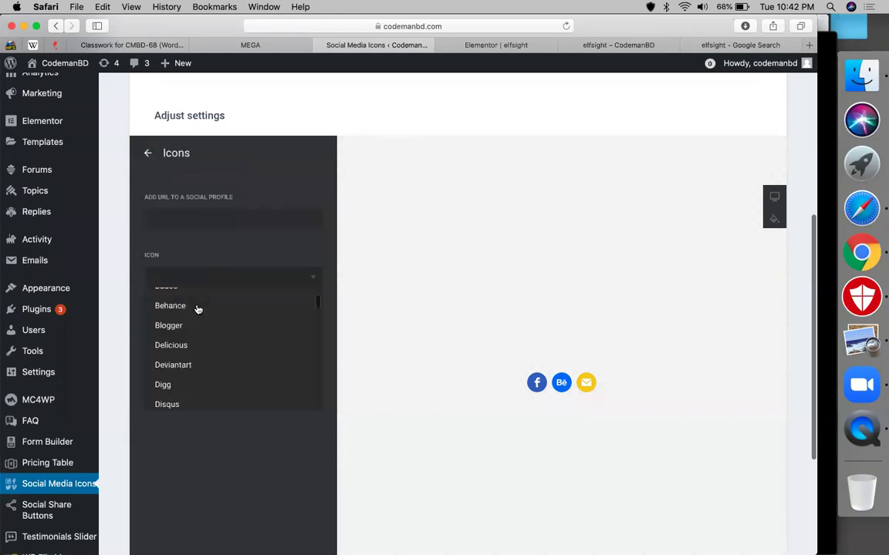
pyautogui.click(148, 153)
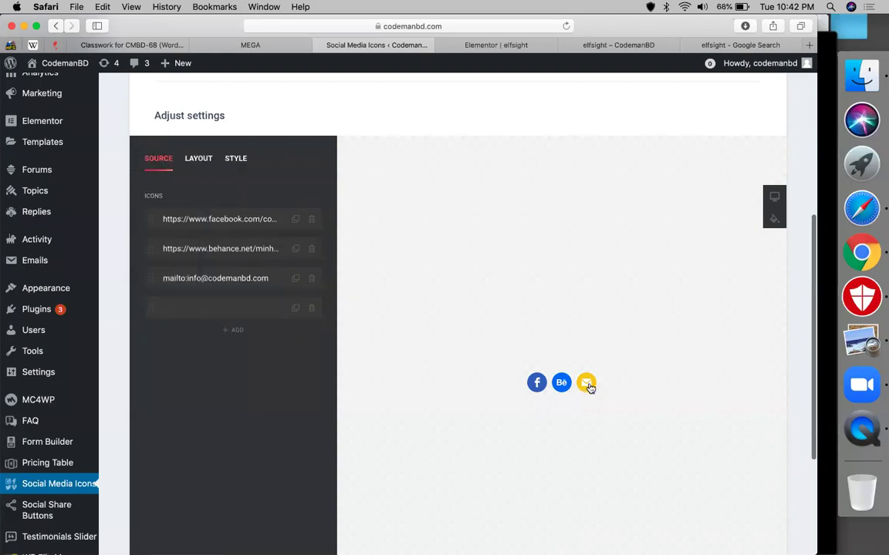
pyautogui.rightClick(588, 387)
pyautogui.click(605, 390)
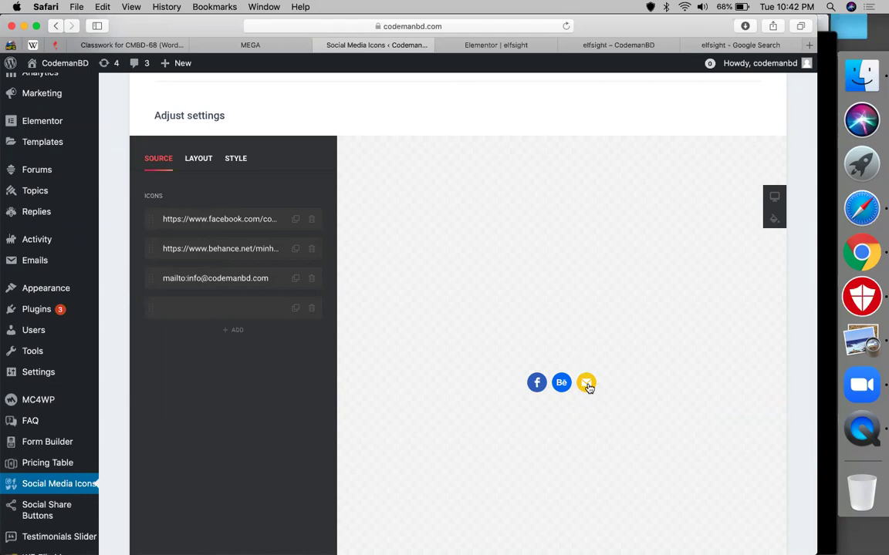
pyautogui.click(223, 283)
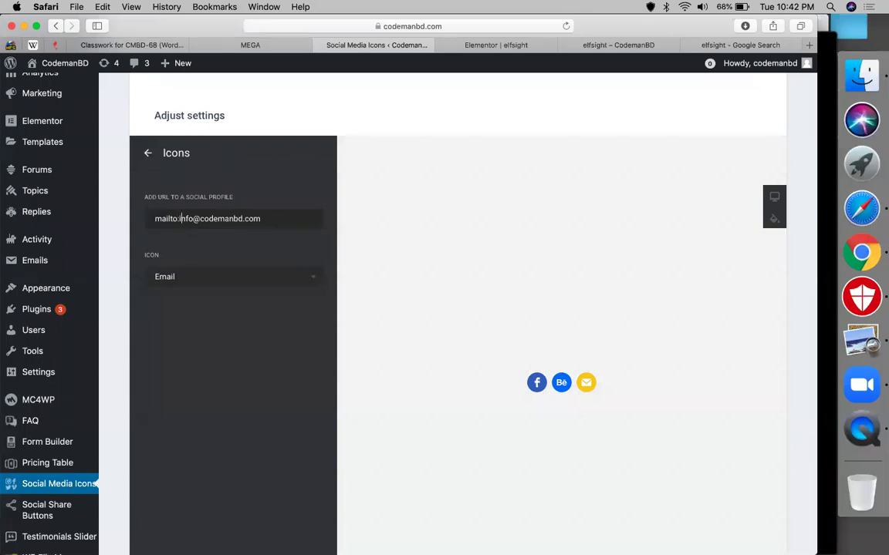
pyautogui.click(147, 153)
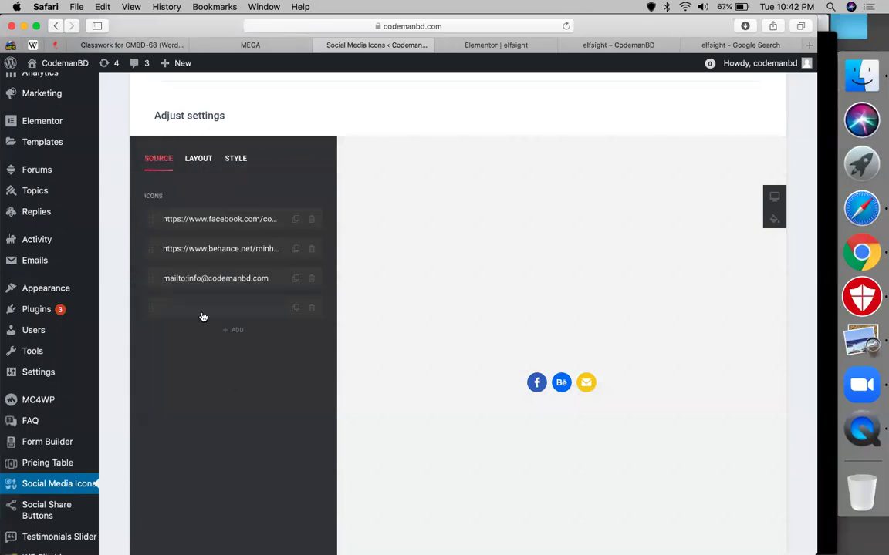
pyautogui.click(199, 313)
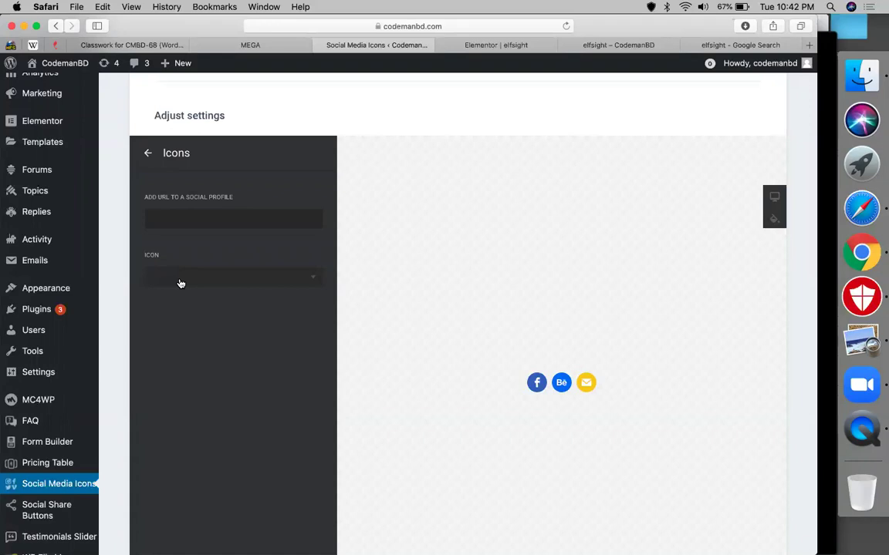
pyautogui.click(179, 284)
pyautogui.scroll(-3, 182, 367)
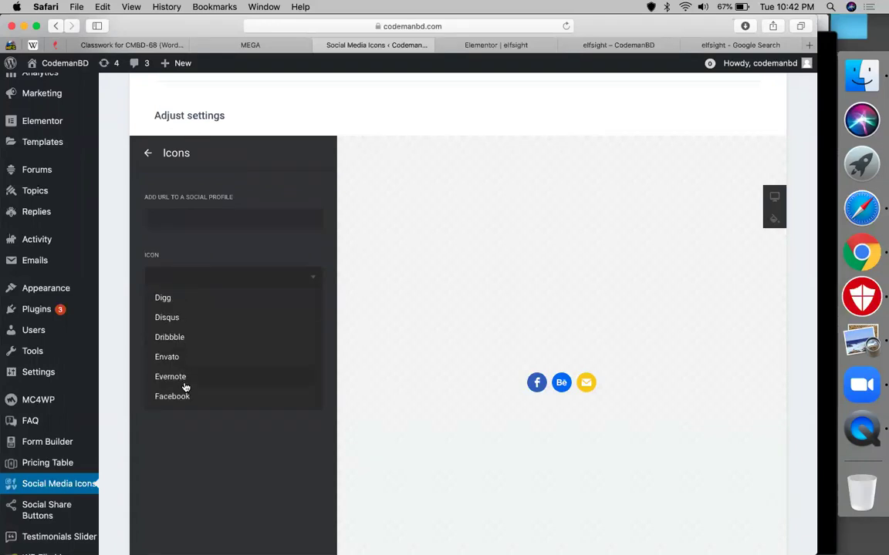
pyautogui.scroll(-2, 185, 388)
pyautogui.scroll(-4, 185, 387)
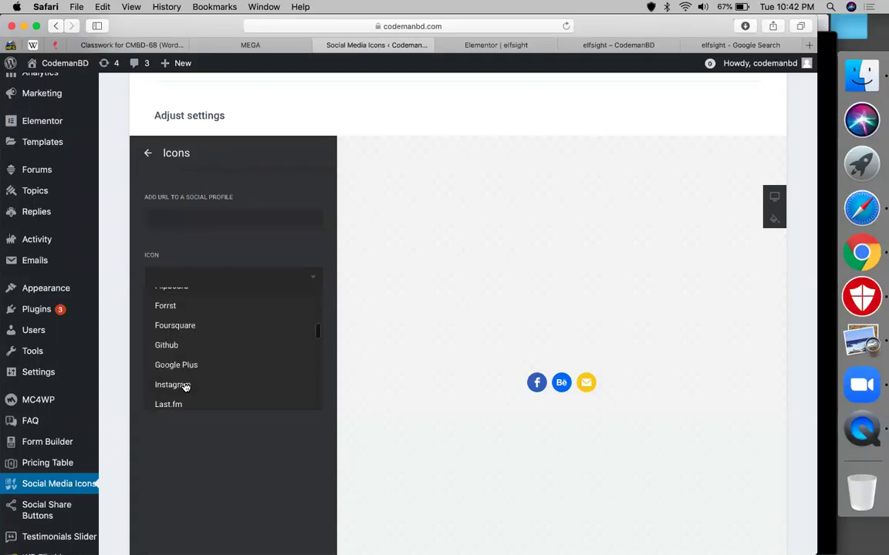
pyautogui.scroll(-1, 185, 387)
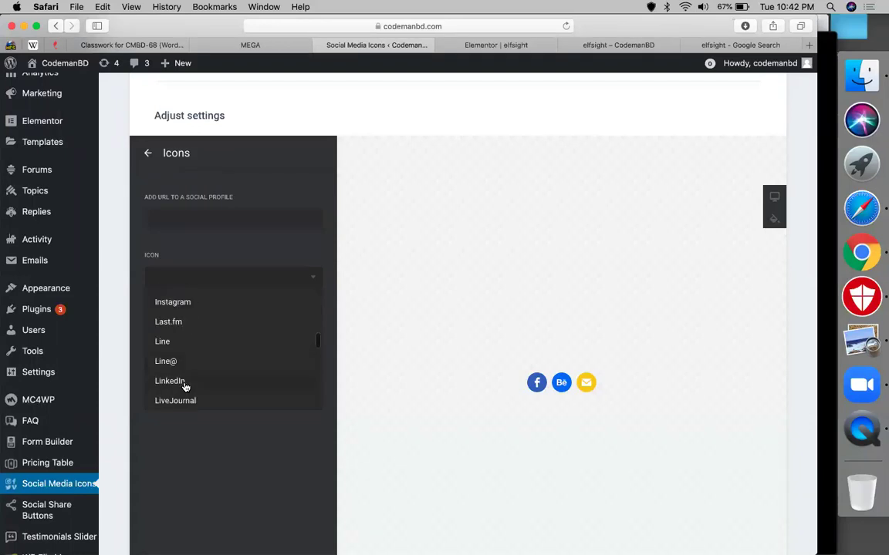
pyautogui.click(185, 387)
pyautogui.click(168, 218)
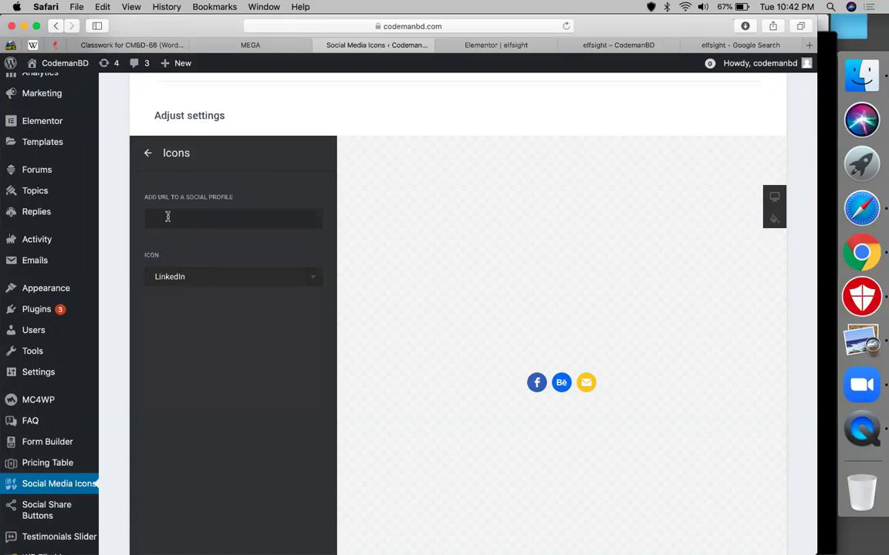
pyautogui.write('www.linkedin.')
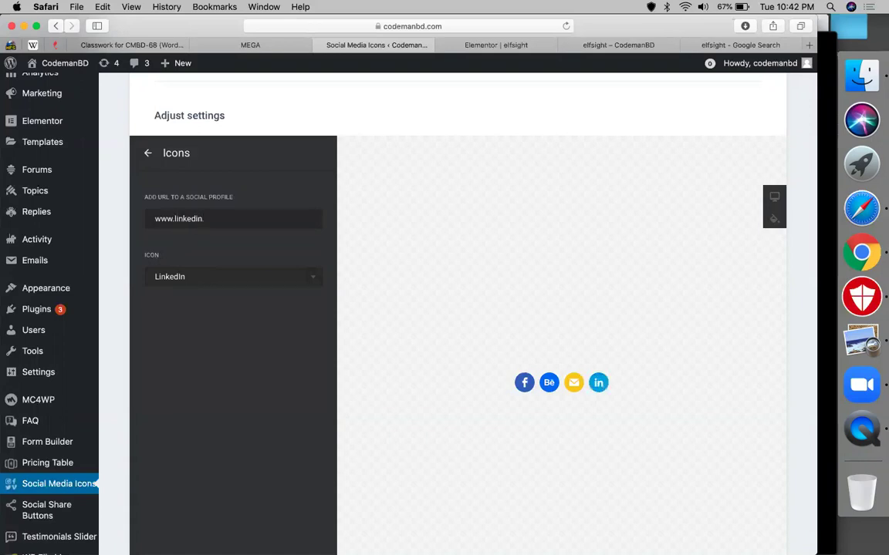
pyautogui.write('com/in/minhazulasif')
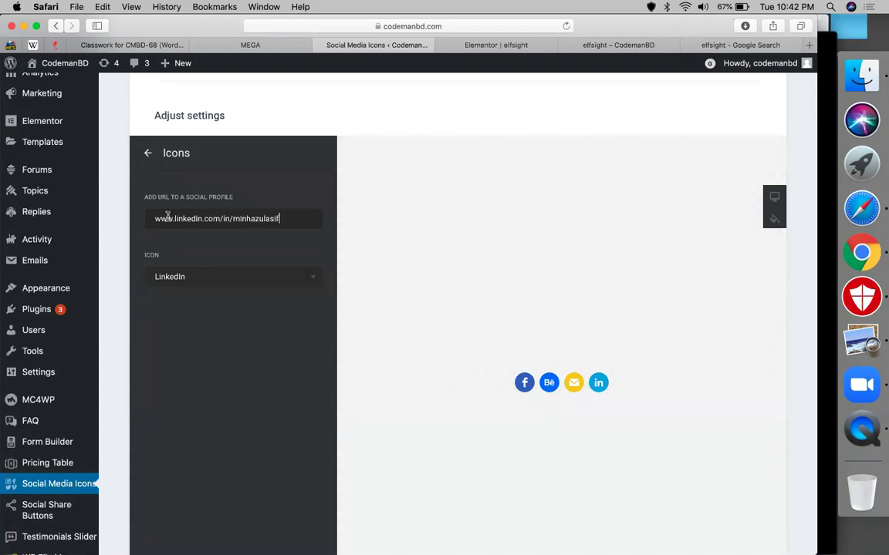
pyautogui.click(146, 155)
# Step: On the Layout tab, set the icon size to 60px
pyautogui.click(198, 158)
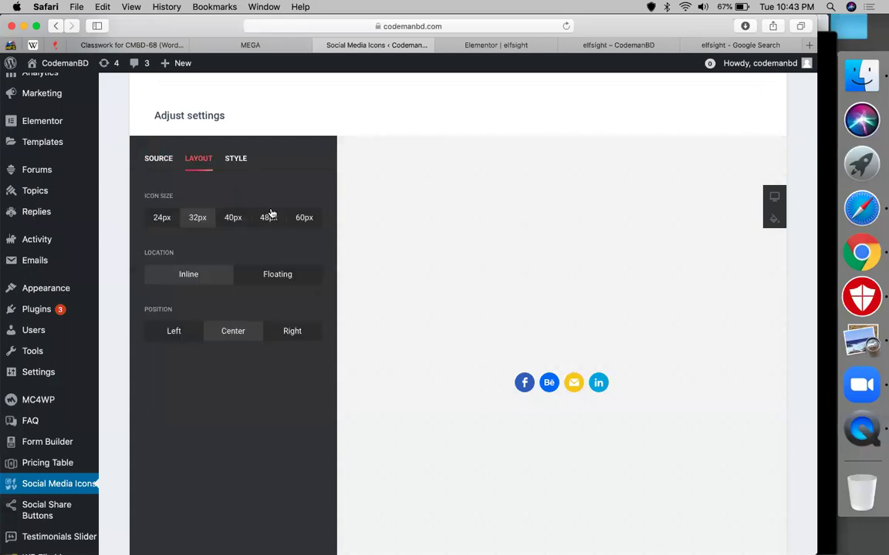
pyautogui.click(231, 221)
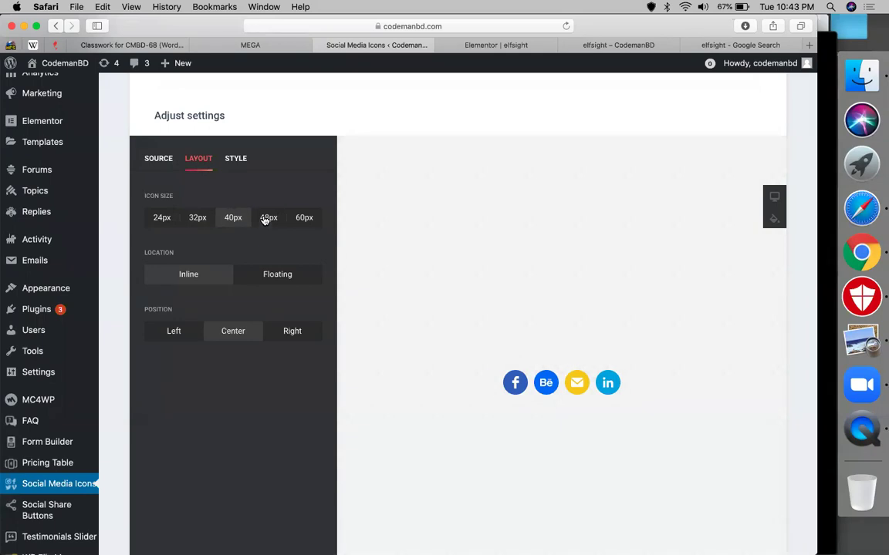
pyautogui.click(265, 219)
pyautogui.click(304, 217)
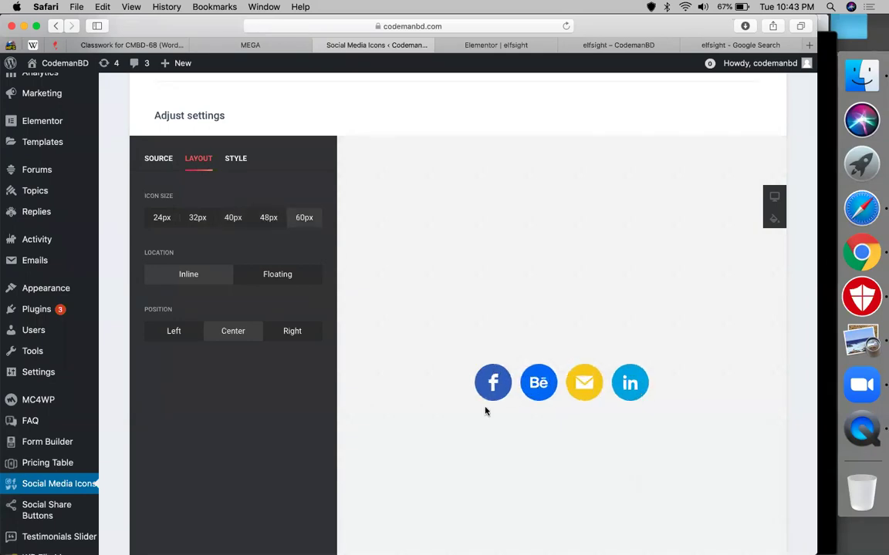
# Step: Try Floating placement, then return to Inline with Center position
pyautogui.click(283, 279)
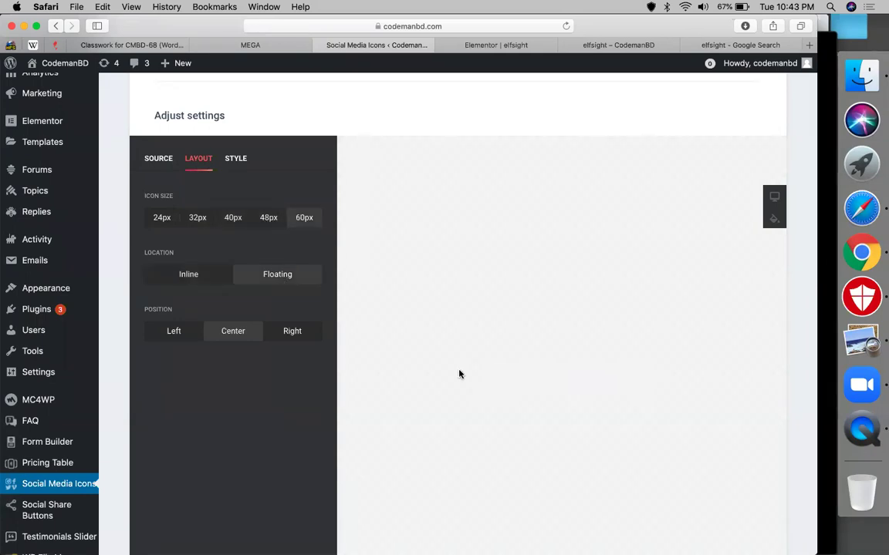
pyautogui.scroll(-5, 432, 332)
pyautogui.scroll(2, 193, 208)
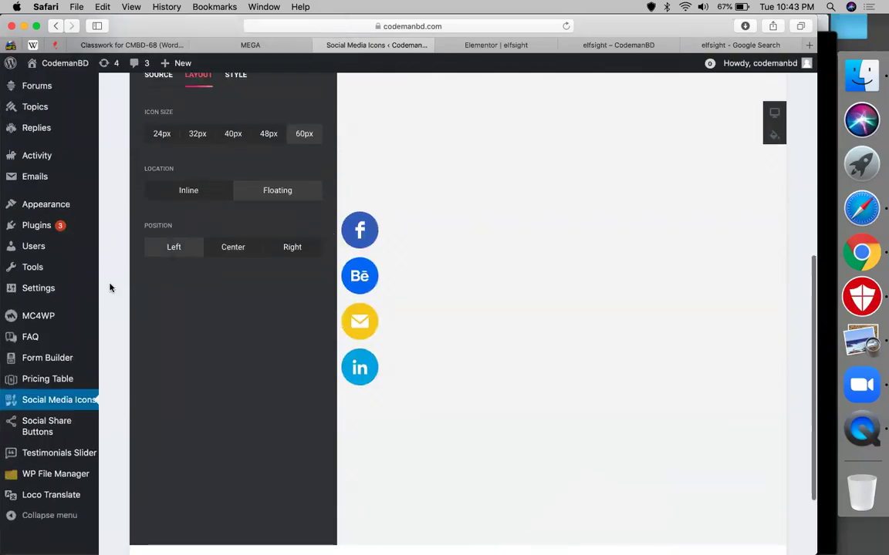
pyautogui.click(233, 247)
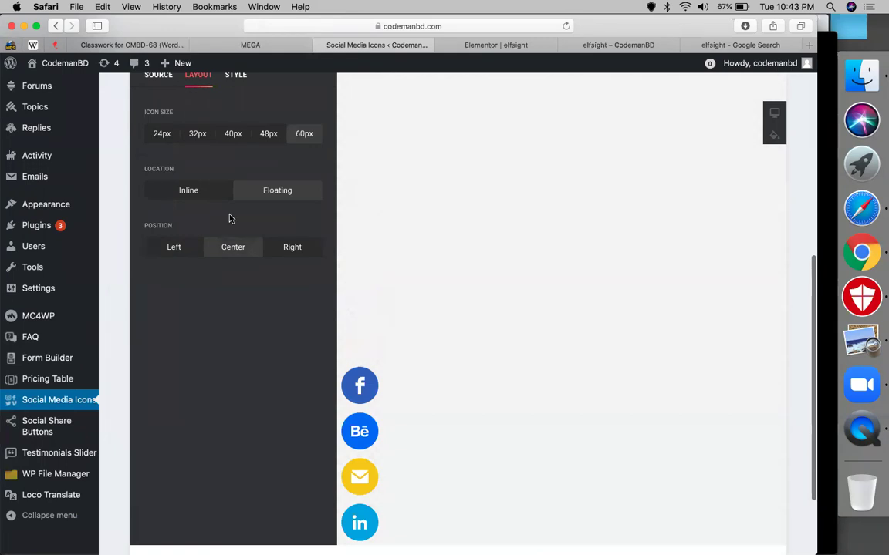
pyautogui.click(211, 194)
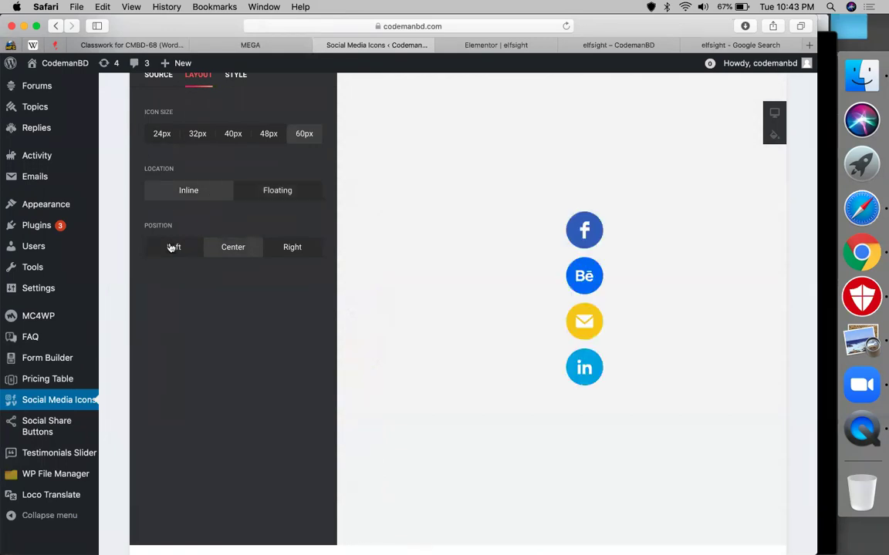
pyautogui.click(201, 250)
pyautogui.click(207, 250)
pyautogui.scroll(3, 215, 318)
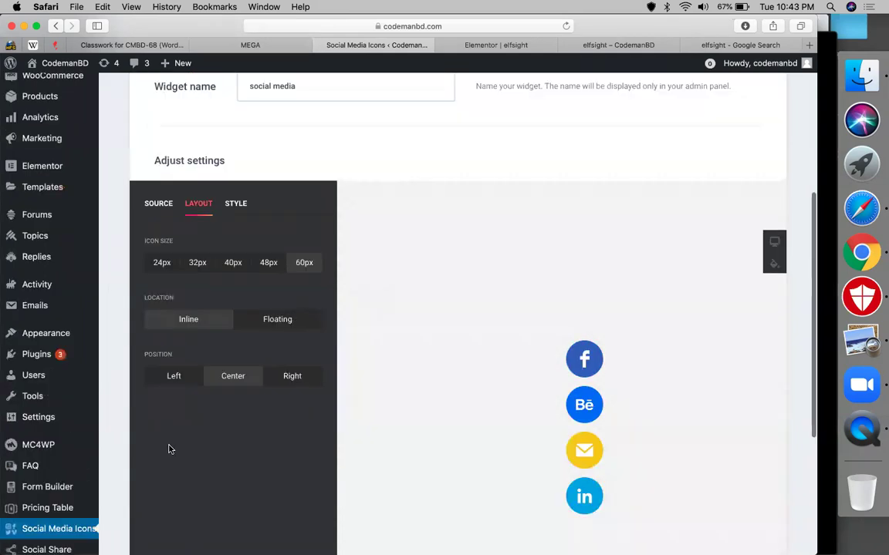
# Step: On the Style tab, choose the Material style and the Fly animation instead of Bounce
pyautogui.click(228, 207)
pyautogui.click(232, 264)
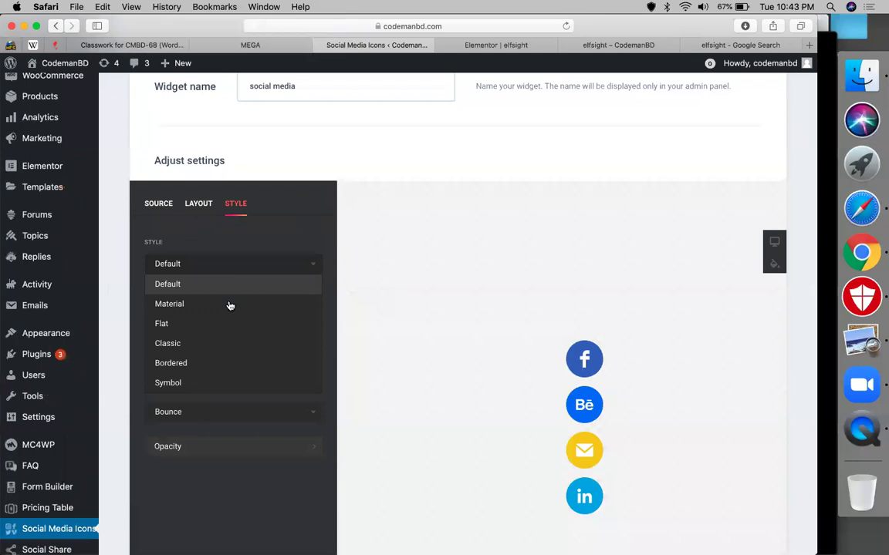
pyautogui.click(229, 305)
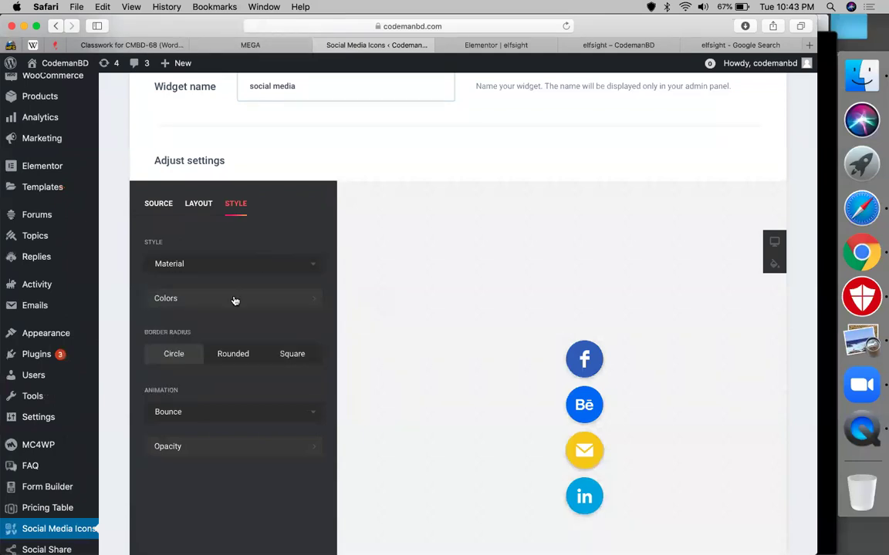
pyautogui.click(222, 412)
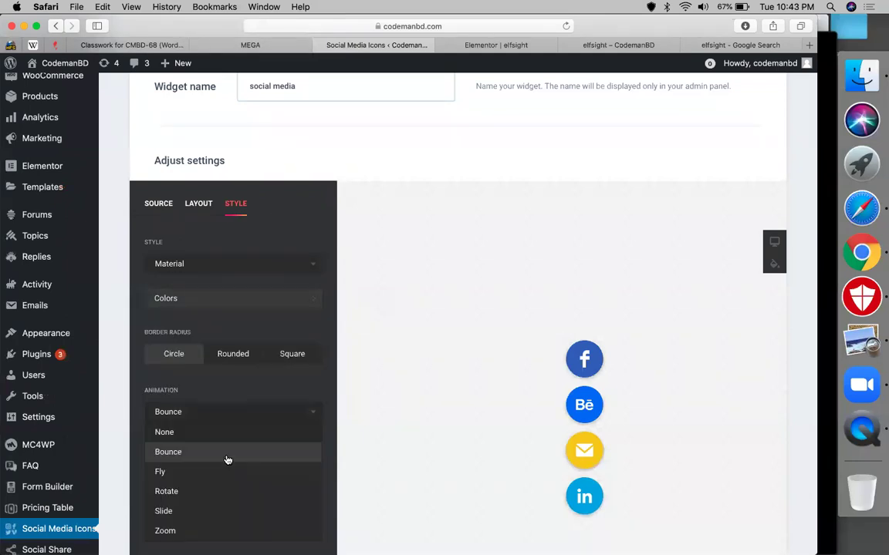
pyautogui.click(201, 413)
pyautogui.click(222, 412)
pyautogui.click(212, 471)
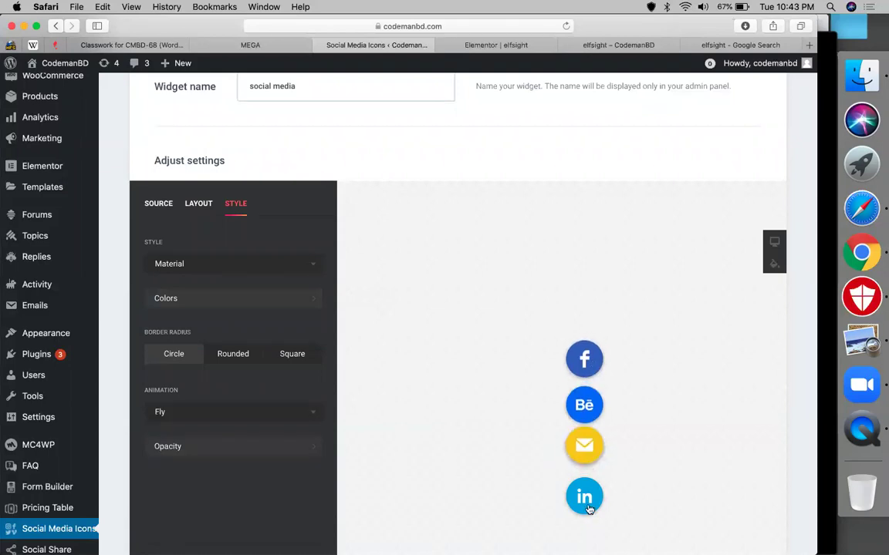
# Step: Toggle the layout placement to Floating and back to Inline
pyautogui.click(206, 206)
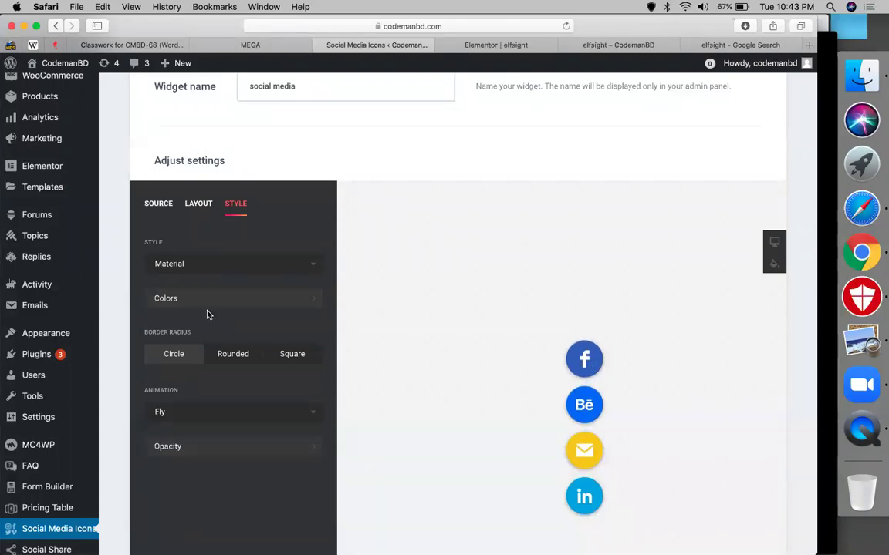
pyautogui.click(258, 324)
pyautogui.click(205, 321)
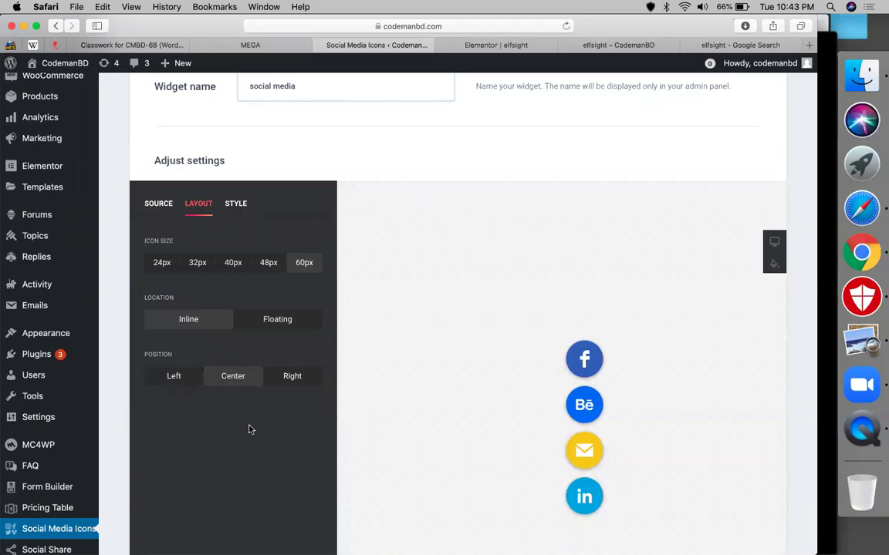
pyautogui.scroll(-5, 249, 430)
# Step: Save the social icons widget, copy its shortcode, and return to the Elementor editor
pyautogui.click(182, 471)
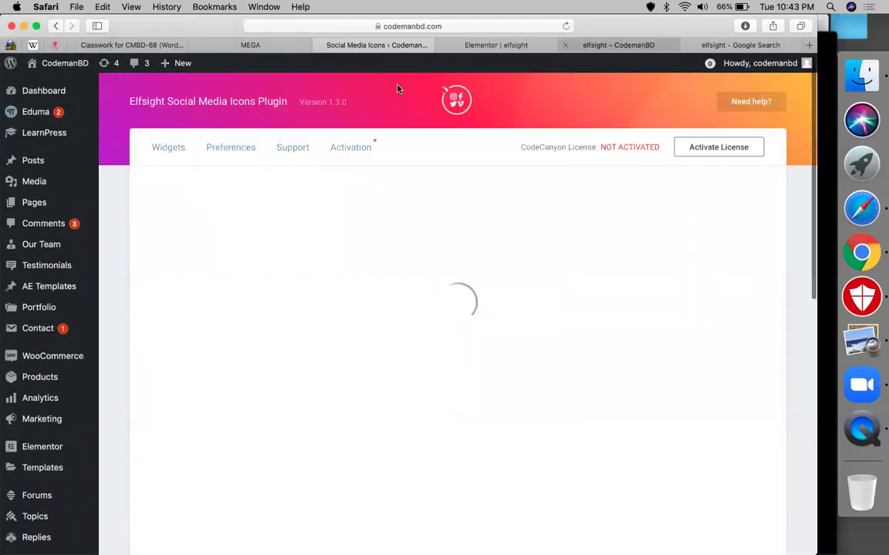
pyautogui.click(391, 334)
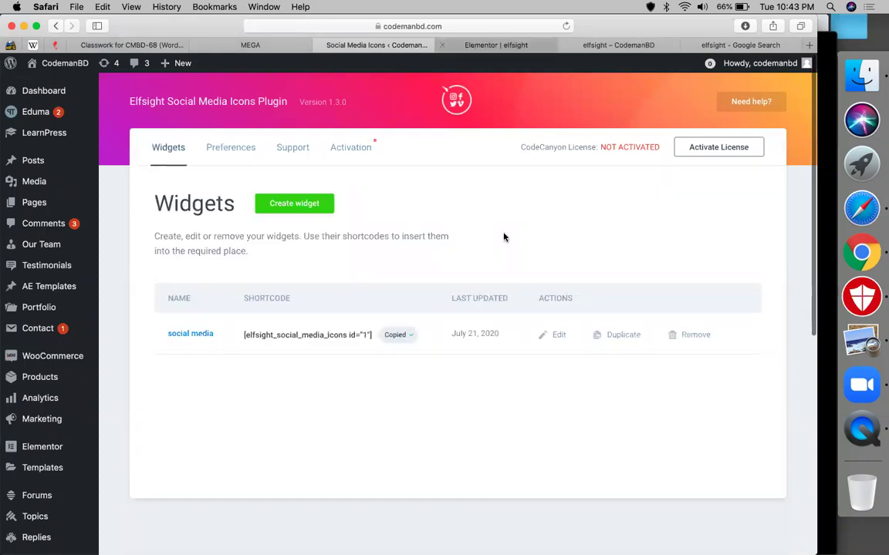
pyautogui.hotkey('ctrl', 'Tab')
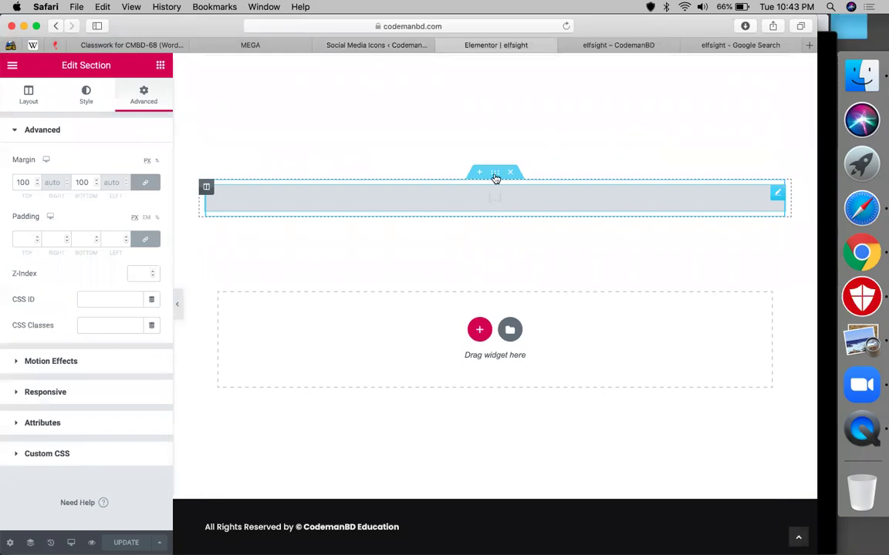
# Step: Duplicate the shortcode section and replace its shortcode with [elfsight_social_media_icons id="1"]
pyautogui.rightClick(518, 199)
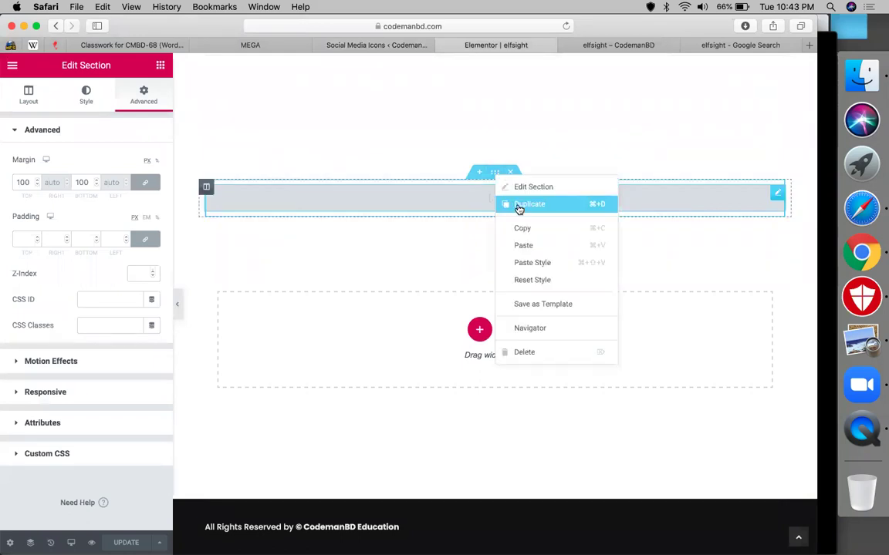
pyautogui.click(528, 205)
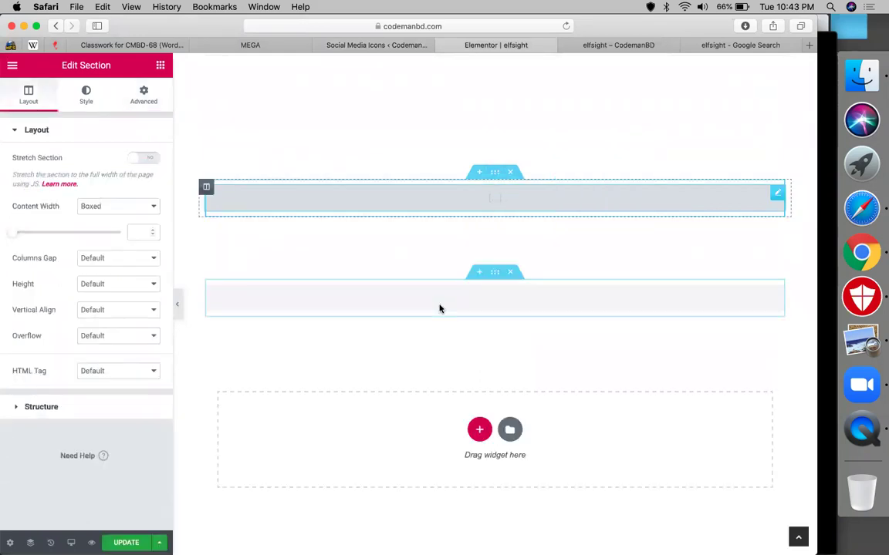
pyautogui.click(416, 304)
pyautogui.press('super+a')
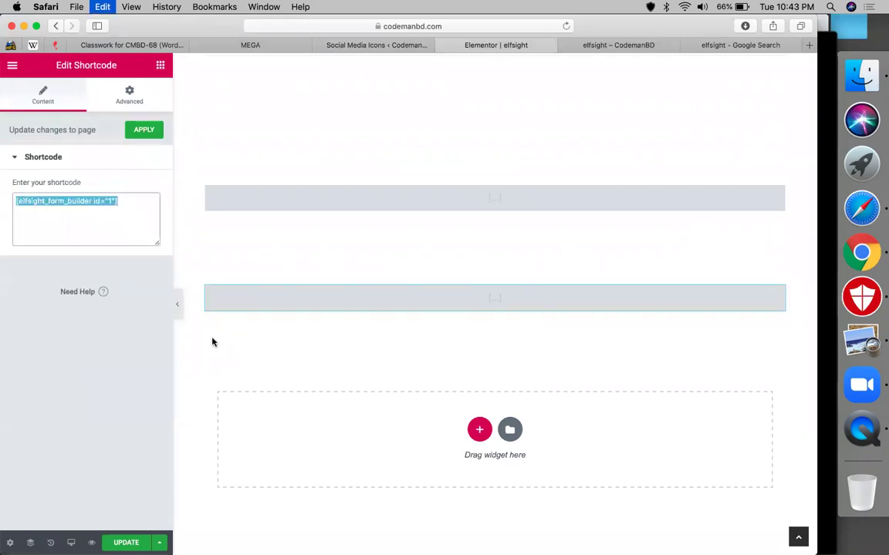
pyautogui.press('super+v')
# Step: Update the Elementor page and reload the live site to see the icons
pyautogui.click(126, 543)
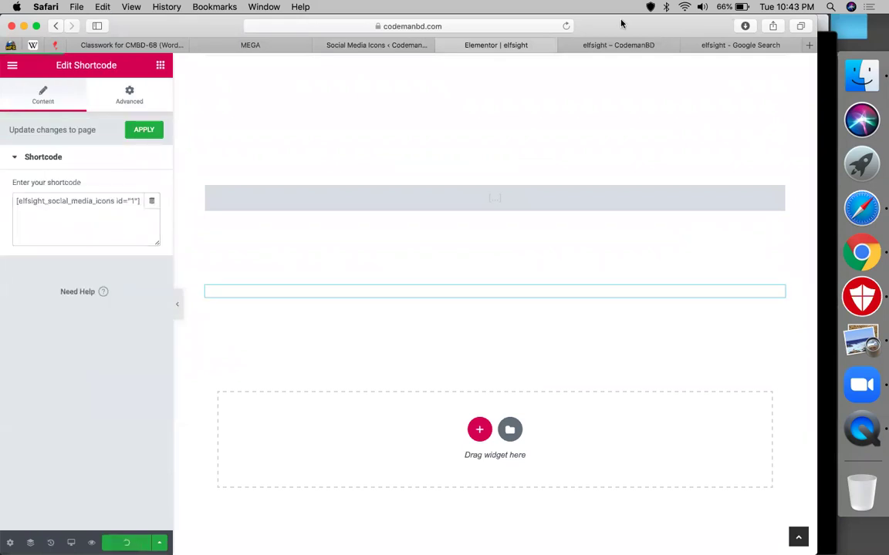
pyautogui.click(580, 46)
pyautogui.click(566, 26)
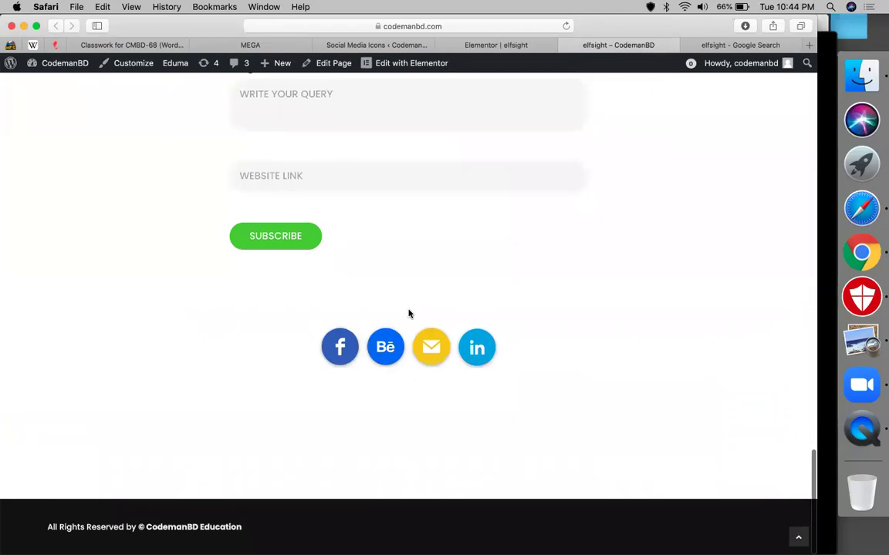
# Step: Check that the Facebook icon opens the CodemanBD Facebook page, then close that tab
pyautogui.click(343, 347)
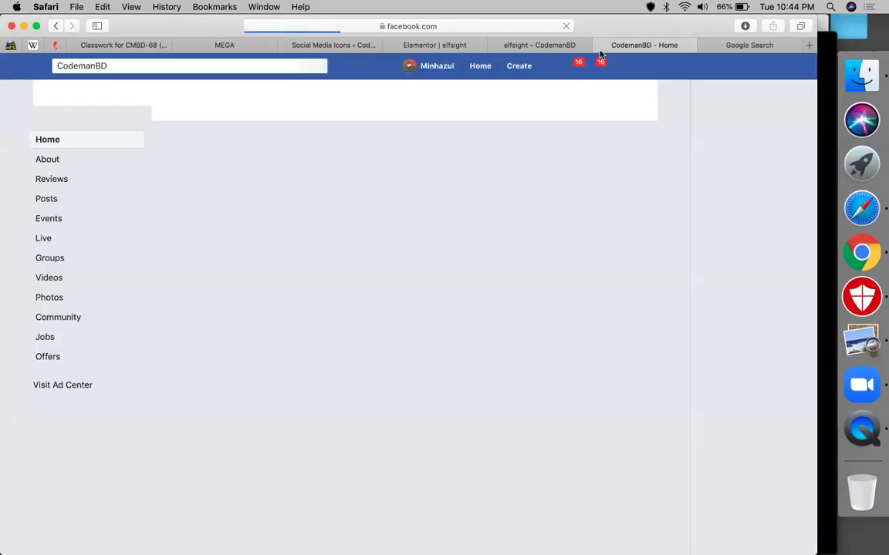
pyautogui.press('super+w')
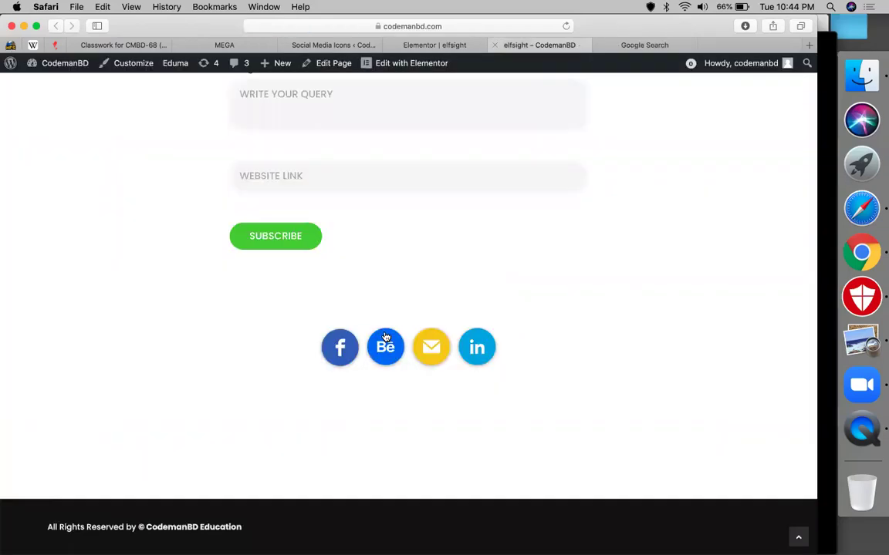